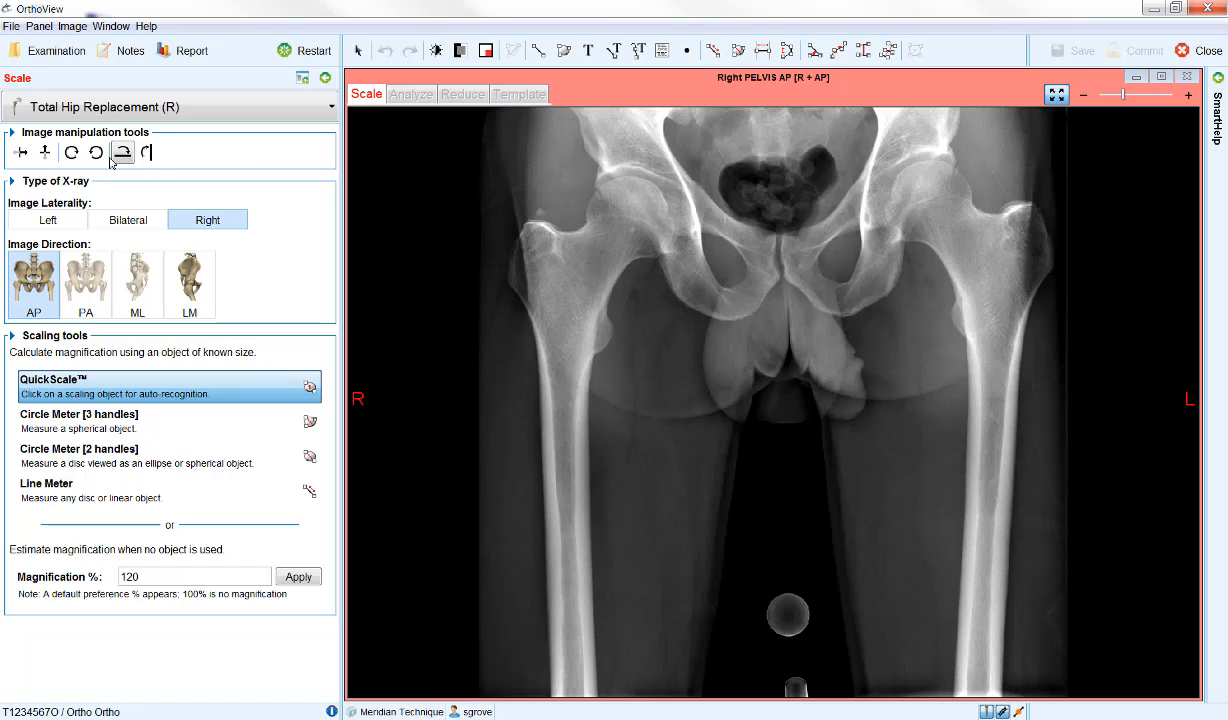
# Try the horizontal flip, vertical flip and clockwise rotation on the pelvis X-ray, returning it to its original orientation.
pyautogui.click(26, 162)
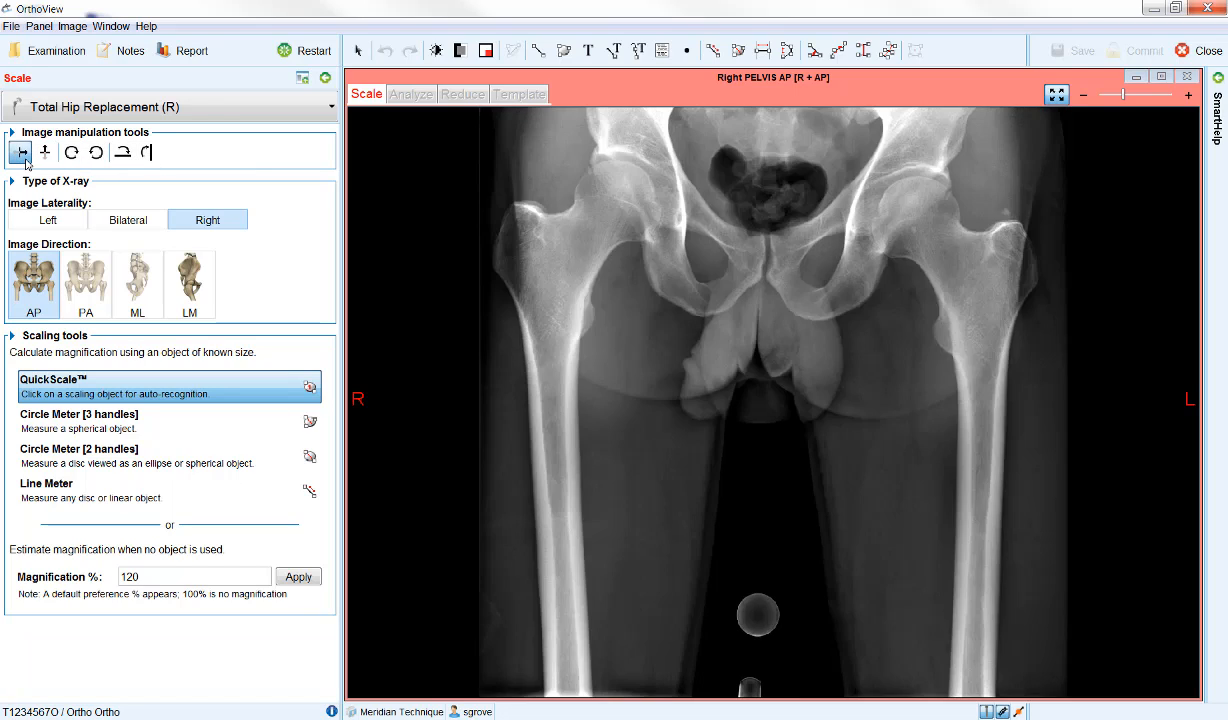
pyautogui.click(45, 155)
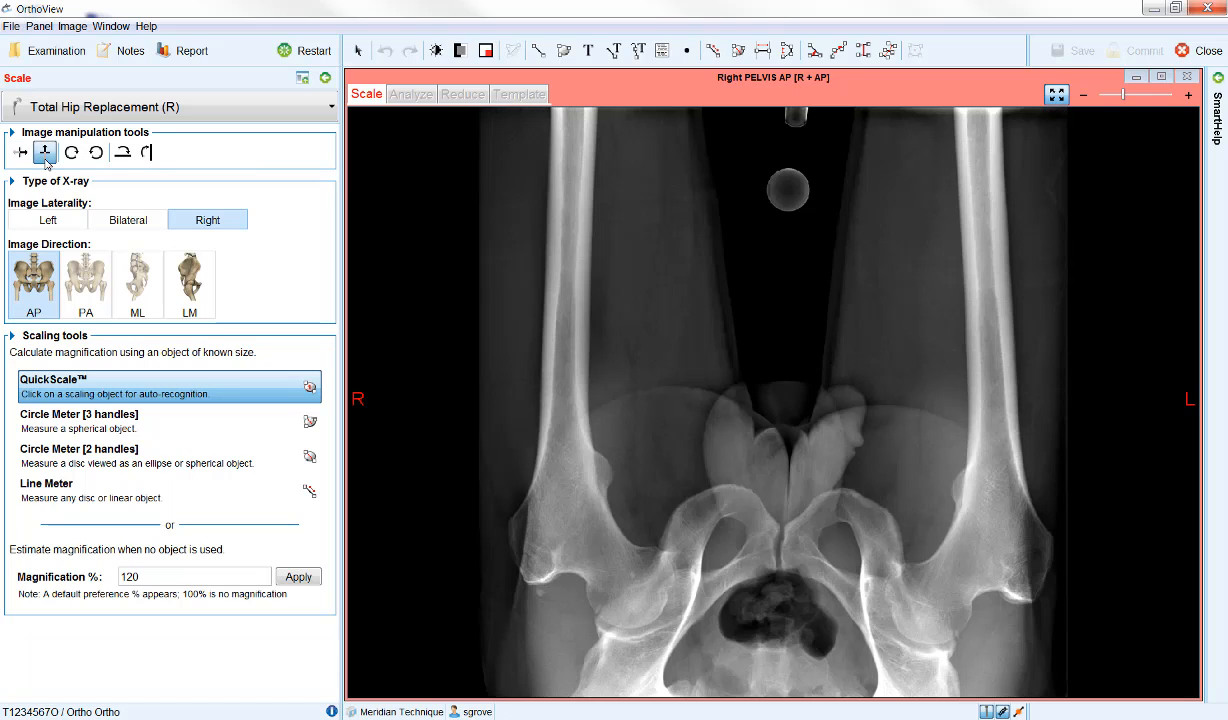
pyautogui.click(45, 155)
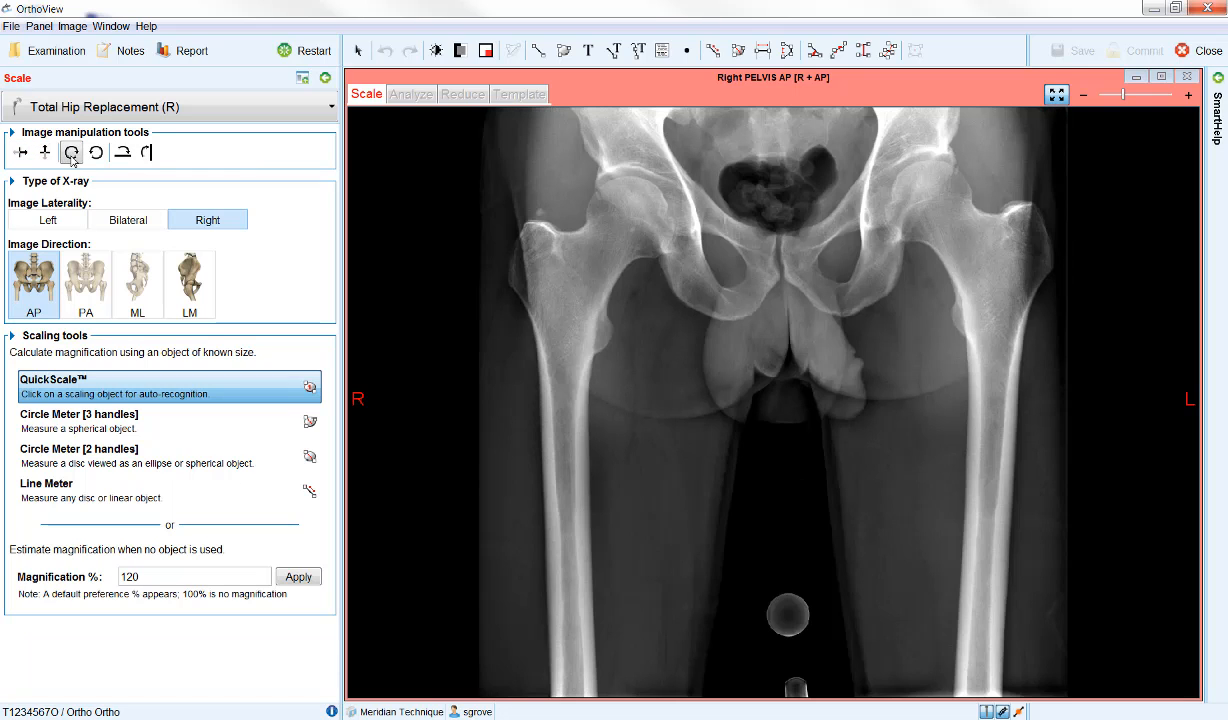
pyautogui.click(72, 158)
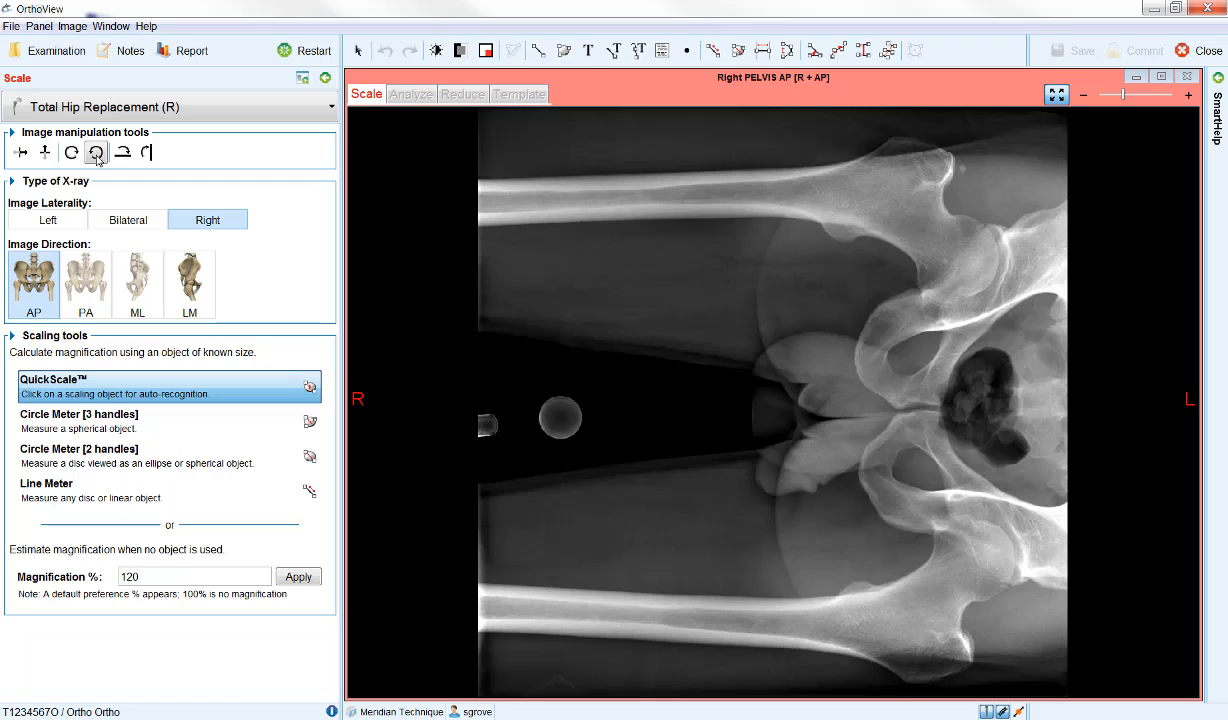
pyautogui.click(96, 154)
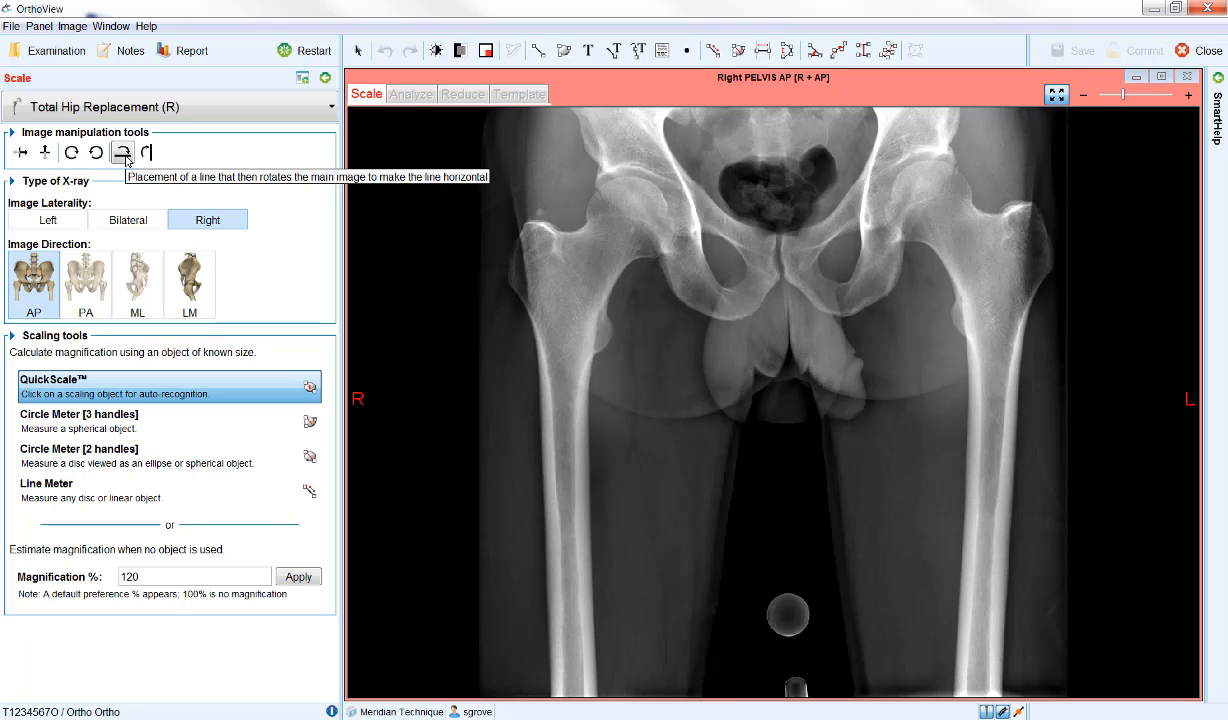
# Try levelling the X-ray with a slanted line across both hips made horizontal, and undo the rotation.
pyautogui.click(124, 155)
pyautogui.moveTo(479, 249); pyautogui.dragTo(1051, 378)
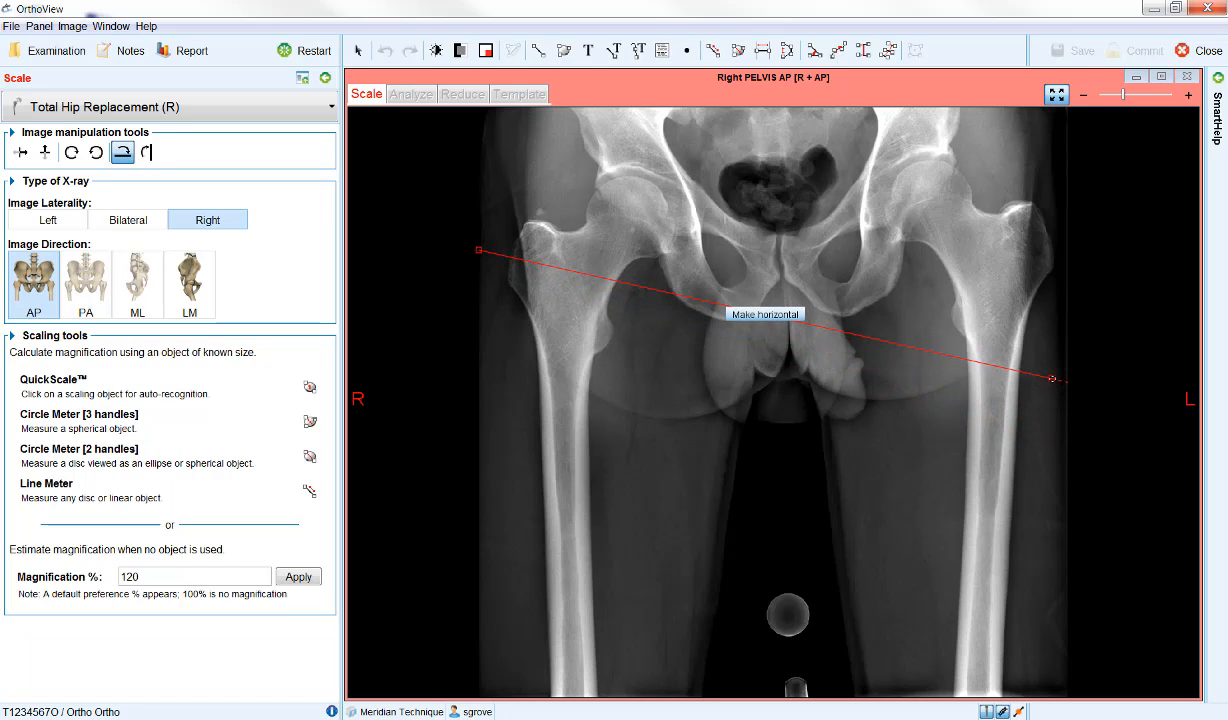
pyautogui.click(760, 320)
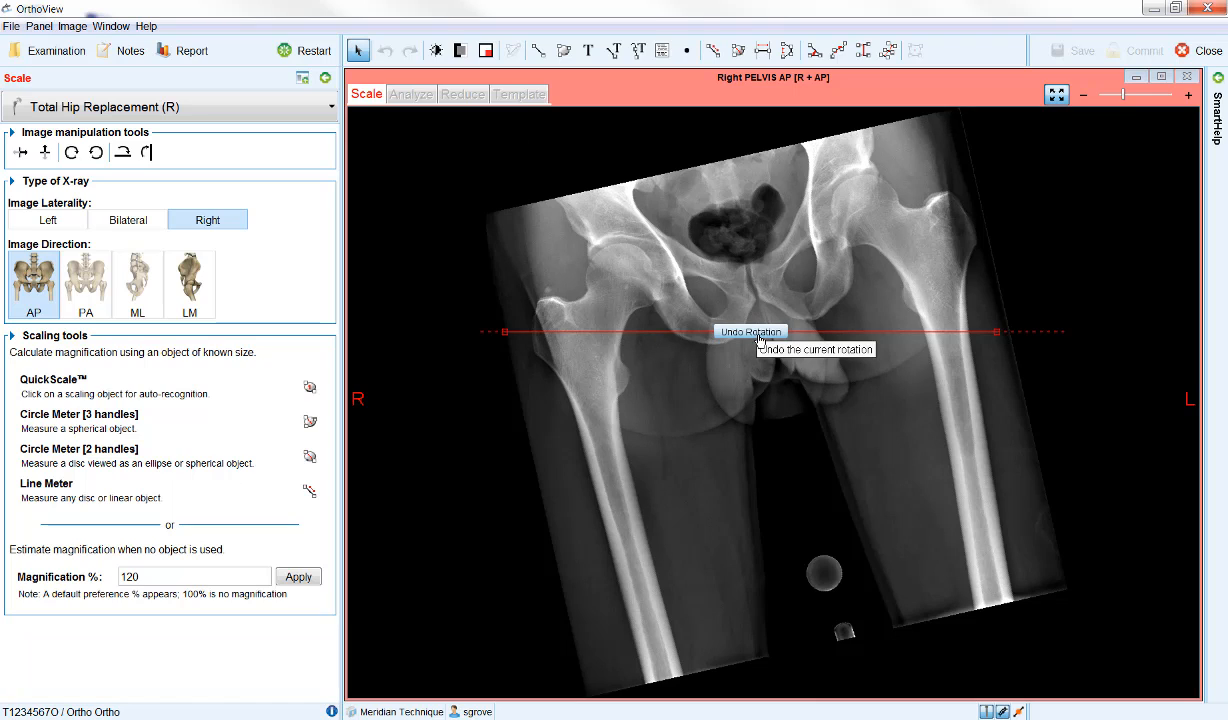
pyautogui.click(752, 332)
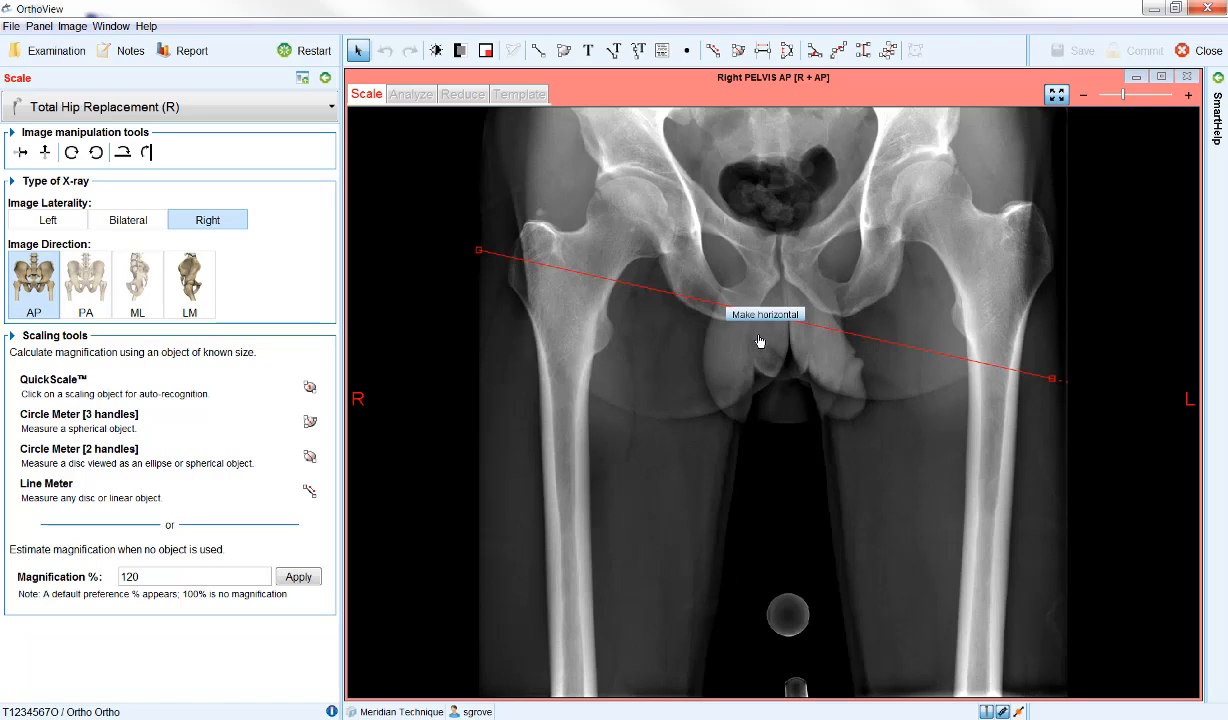
pyautogui.click(759, 339)
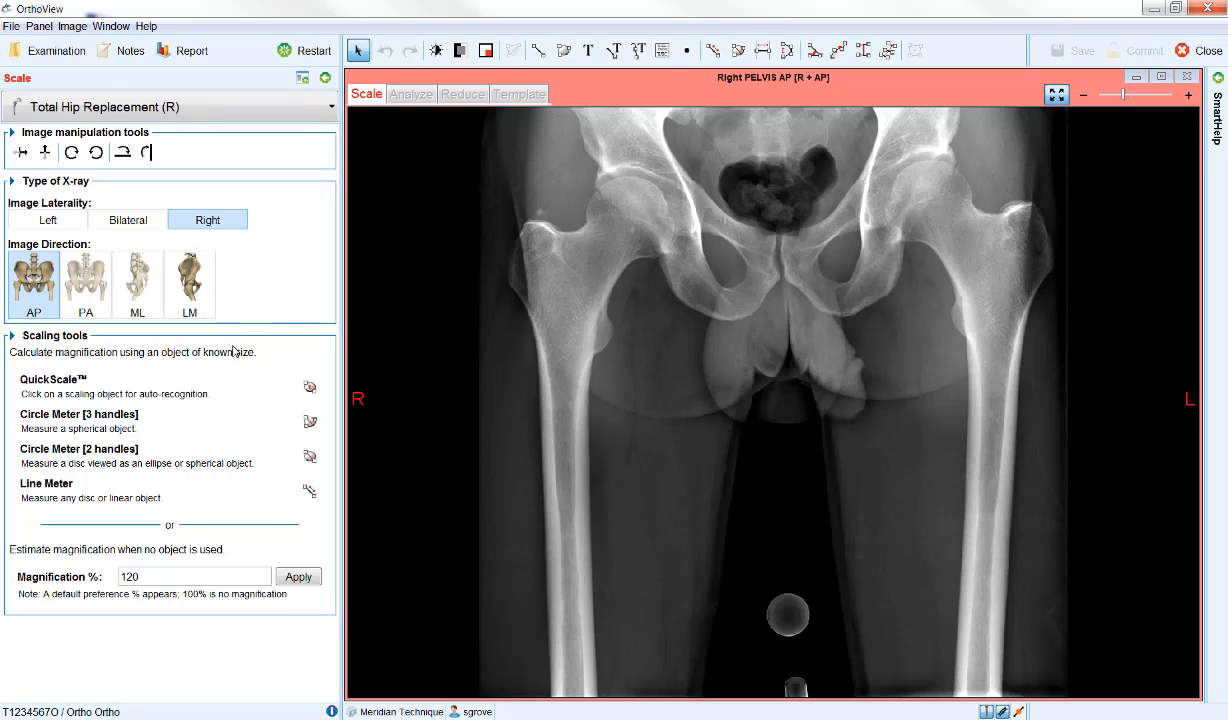
# Activate QuickScale and set the estimated magnification to 115%.
pyautogui.click(182, 398)
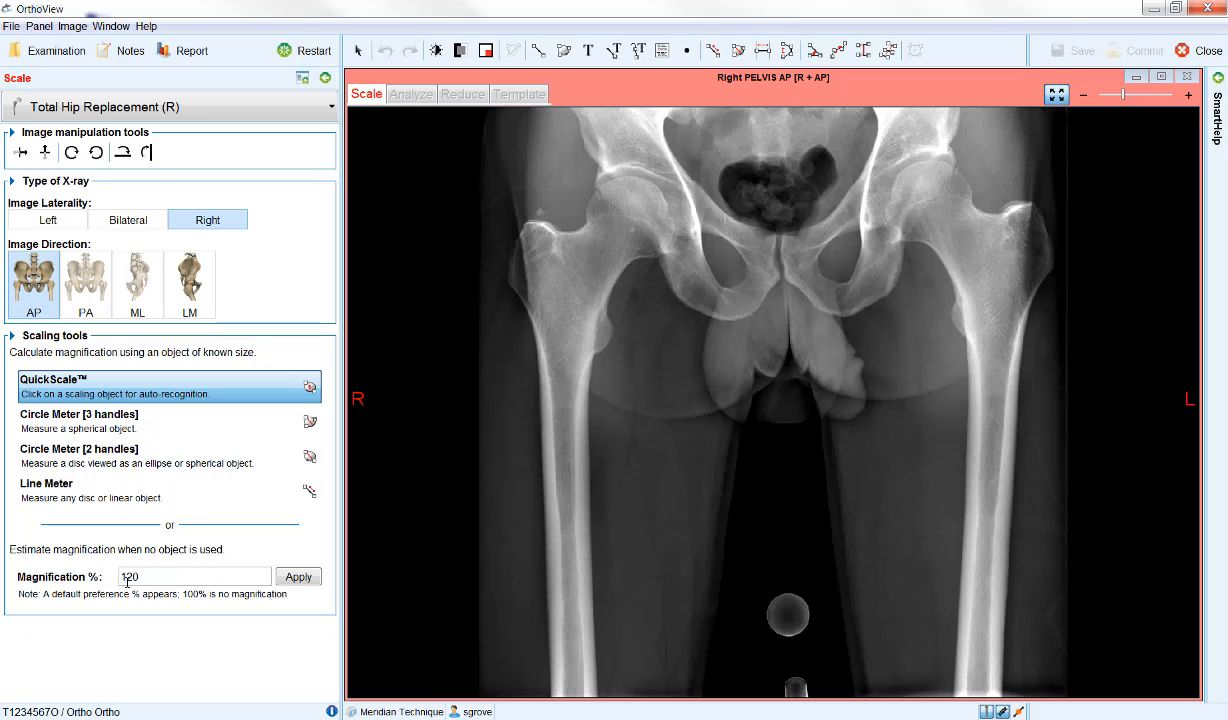
pyautogui.moveTo(140, 577); pyautogui.dragTo(133, 577)
pyautogui.press('BackSpace')
pyautogui.press('BackSpace')
pyautogui.write('15')
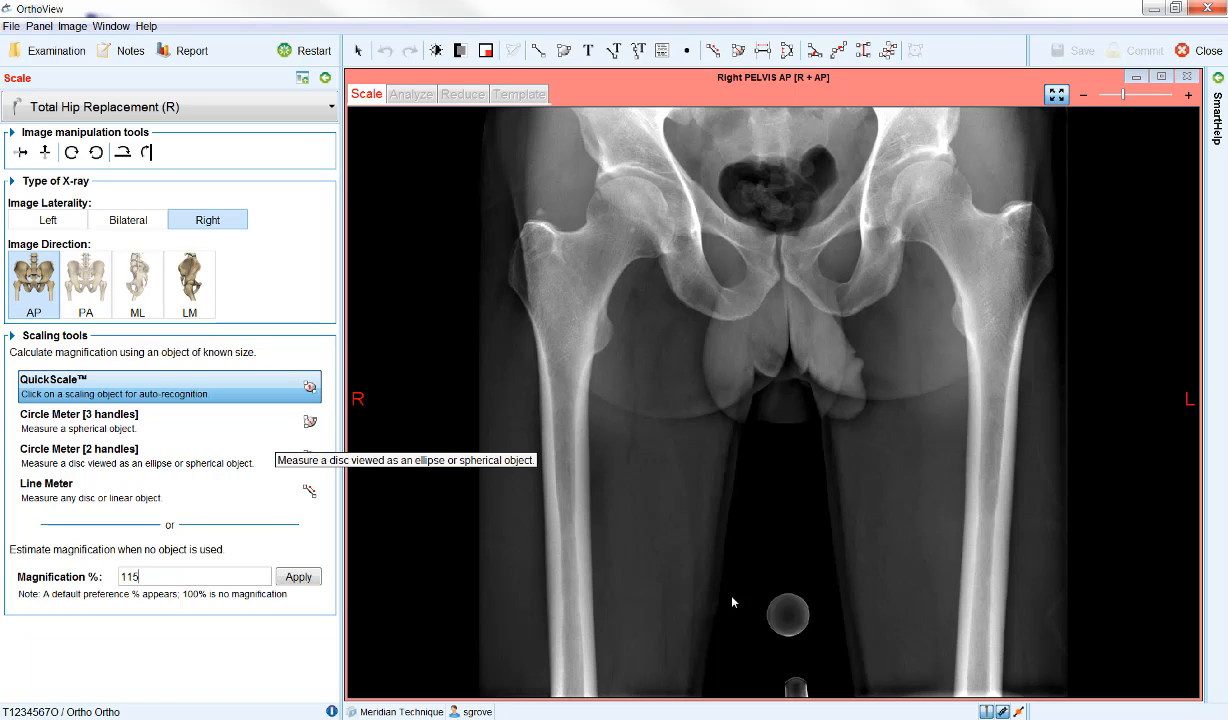
# Try scaling the image with QuickScale on the round marker between the legs, using a size of 25 mm.
pyautogui.click(785, 620)
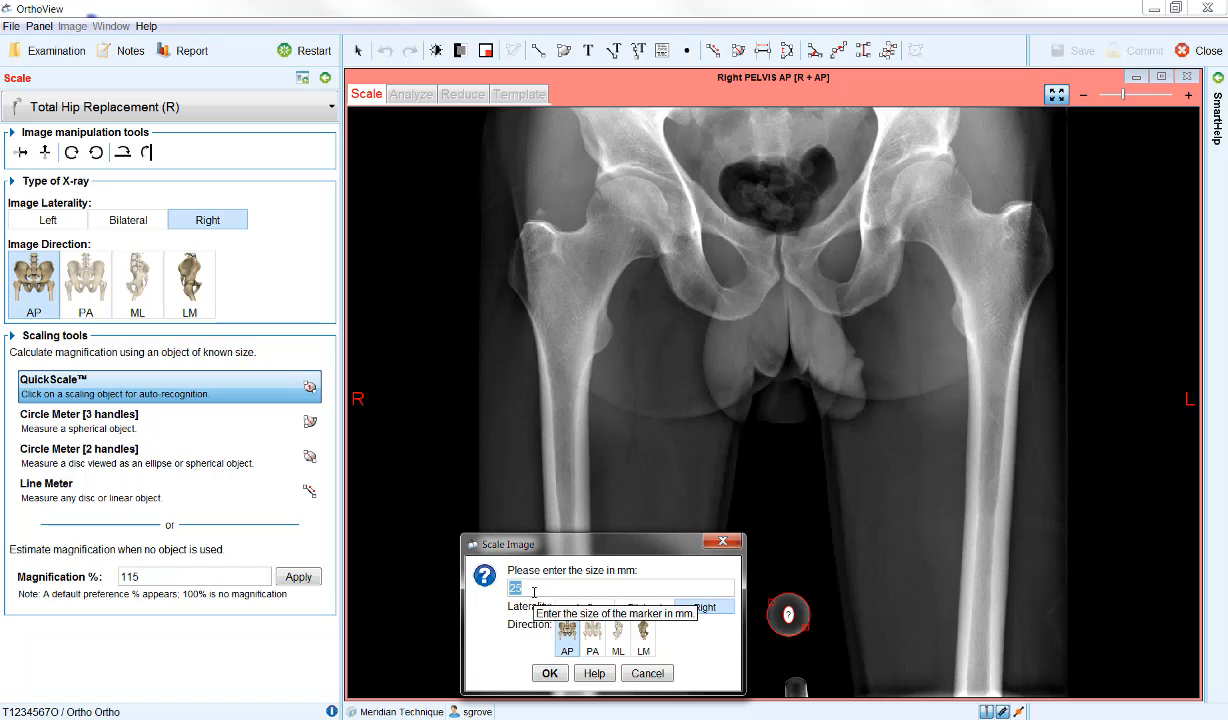
pyautogui.click(549, 675)
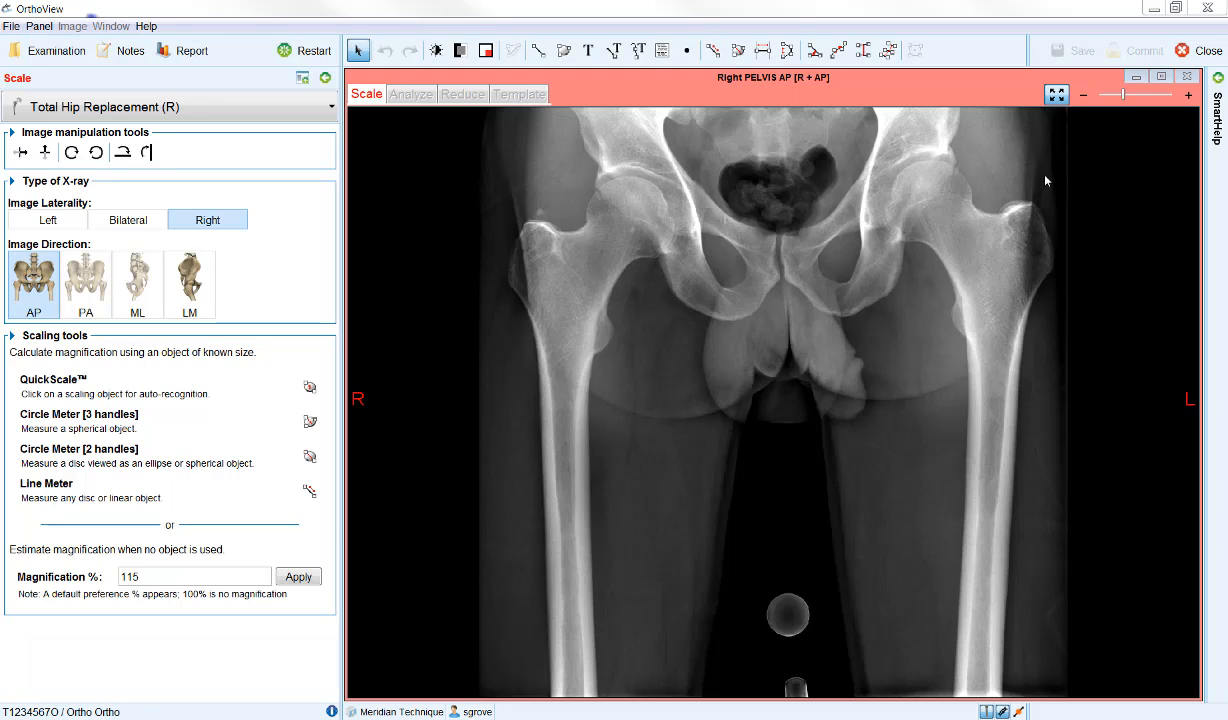
# Examine the X-ray at enlarged and whole-image views, focusing on the area between the femurs and the round scaling marker.
pyautogui.click(1057, 95)
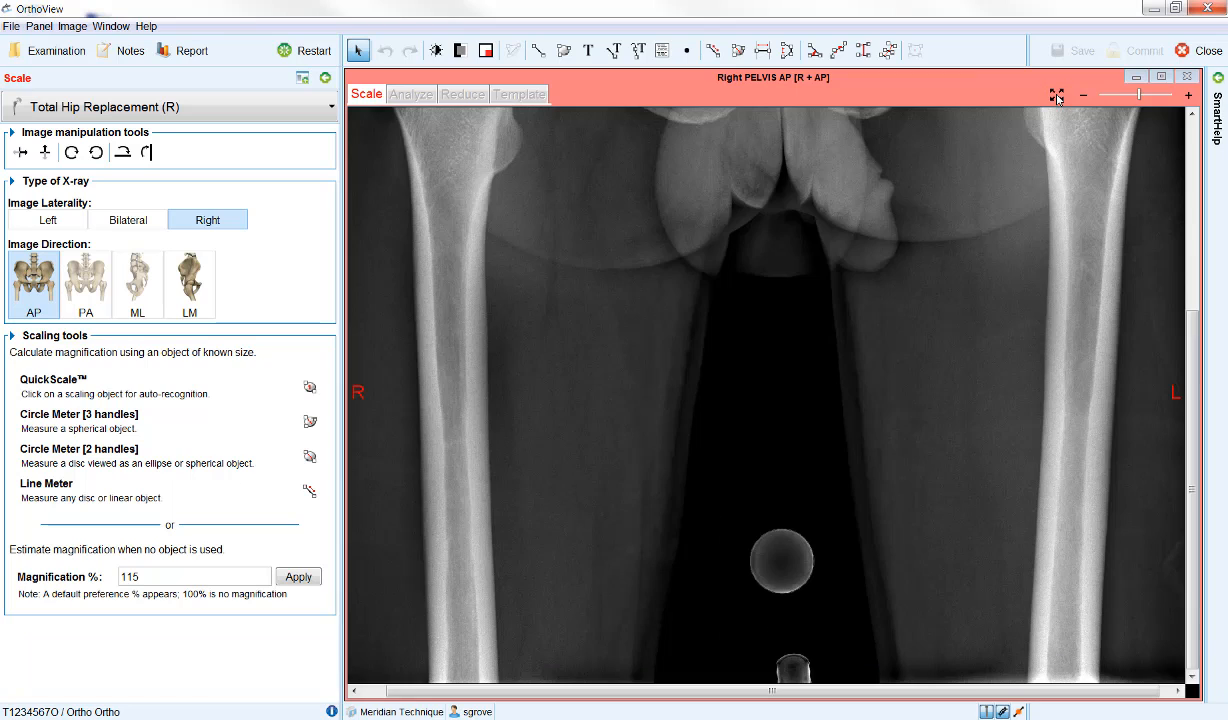
pyautogui.click(1057, 96)
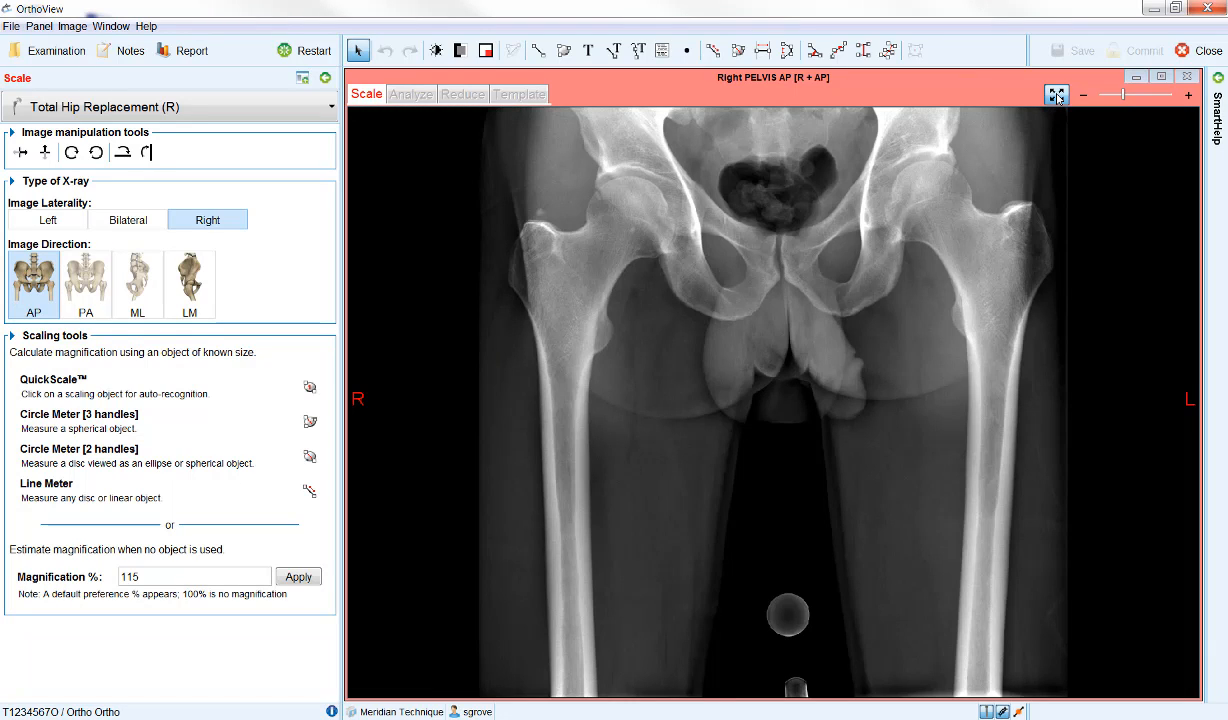
pyautogui.click(1057, 96)
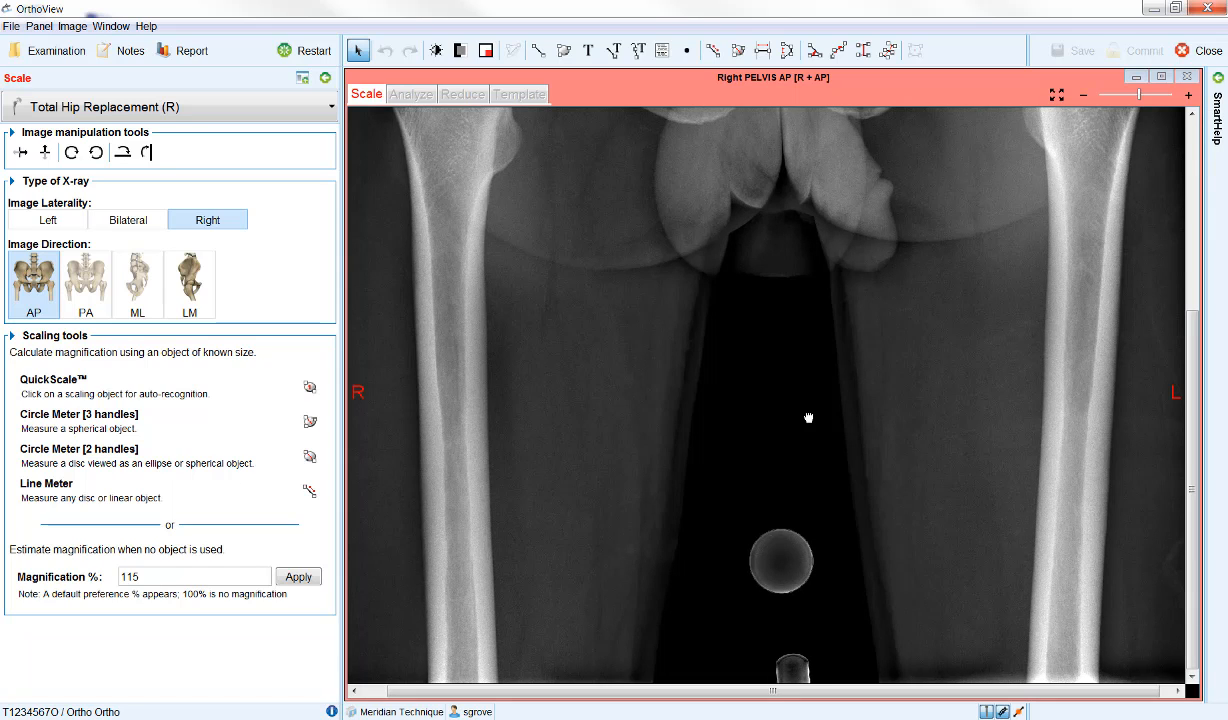
pyautogui.moveTo(811, 418); pyautogui.dragTo(783, 365)
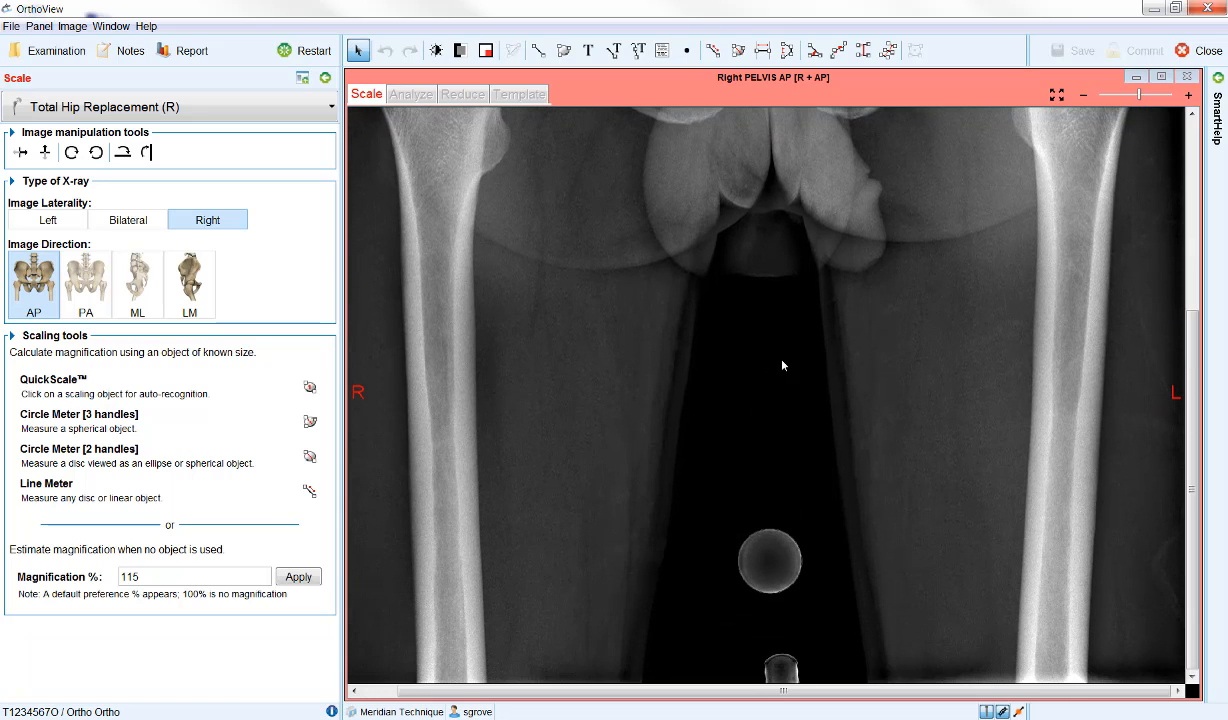
pyautogui.click(1146, 96)
pyautogui.moveTo(1146, 100); pyautogui.dragTo(1156, 104)
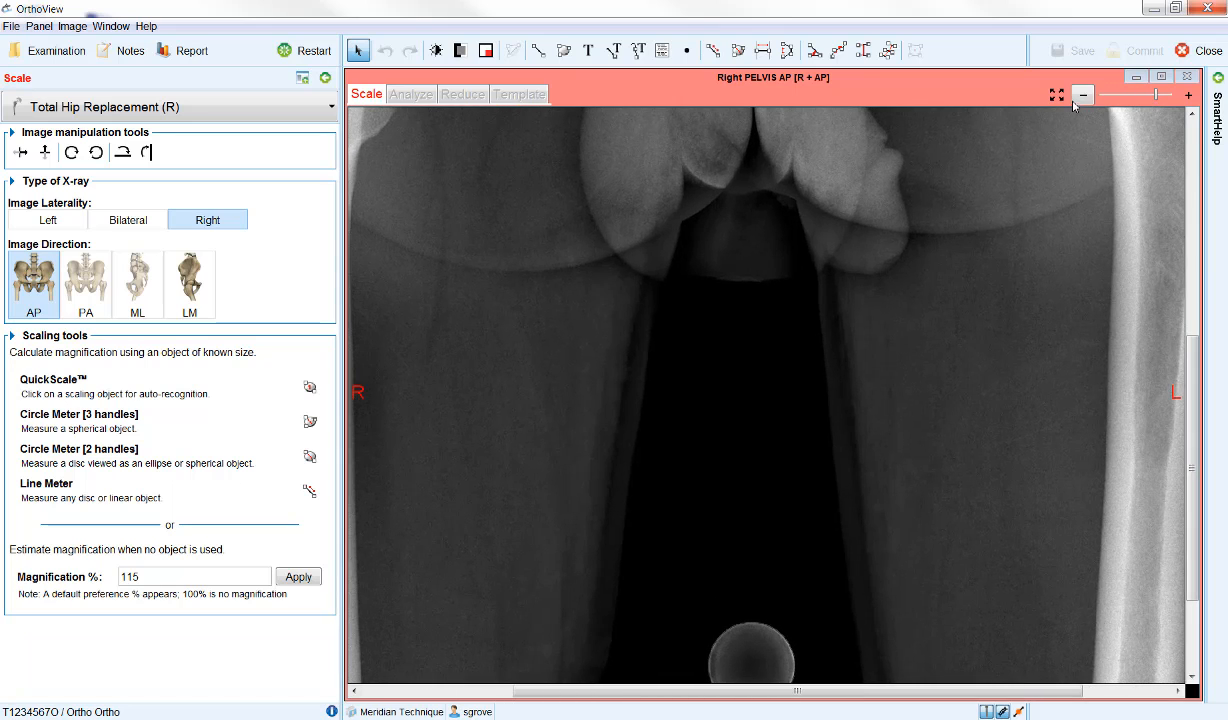
pyautogui.click(1057, 95)
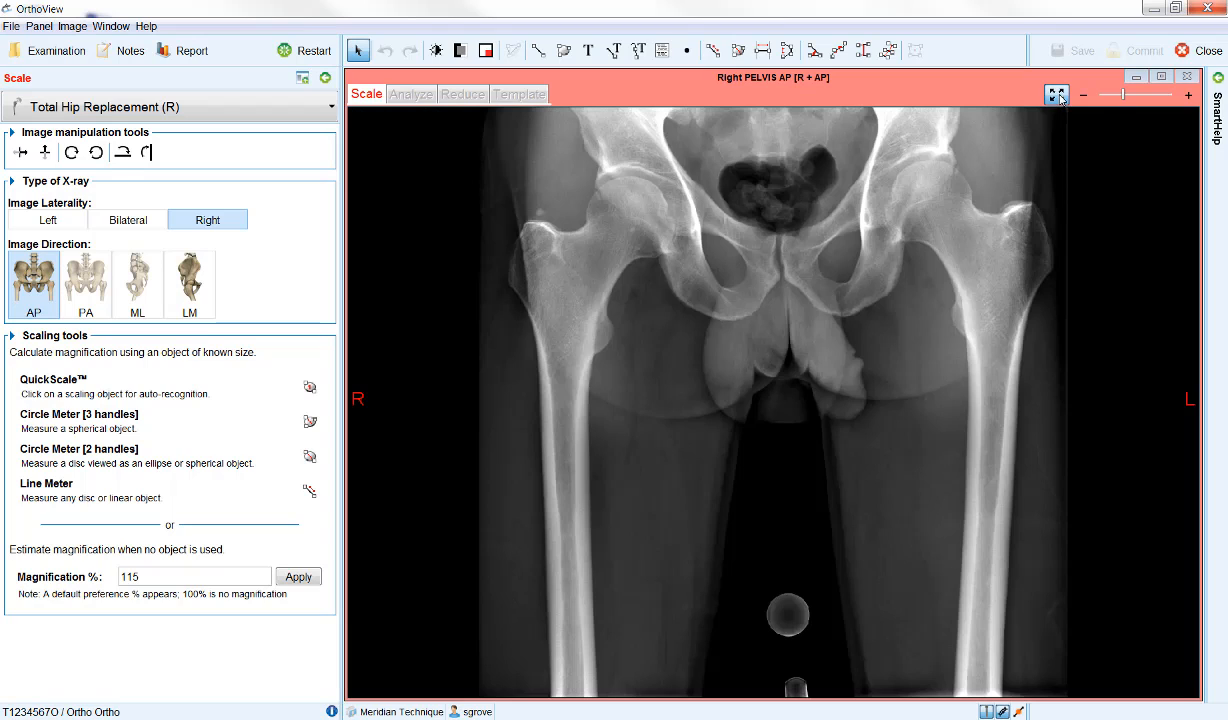
pyautogui.click(1058, 96)
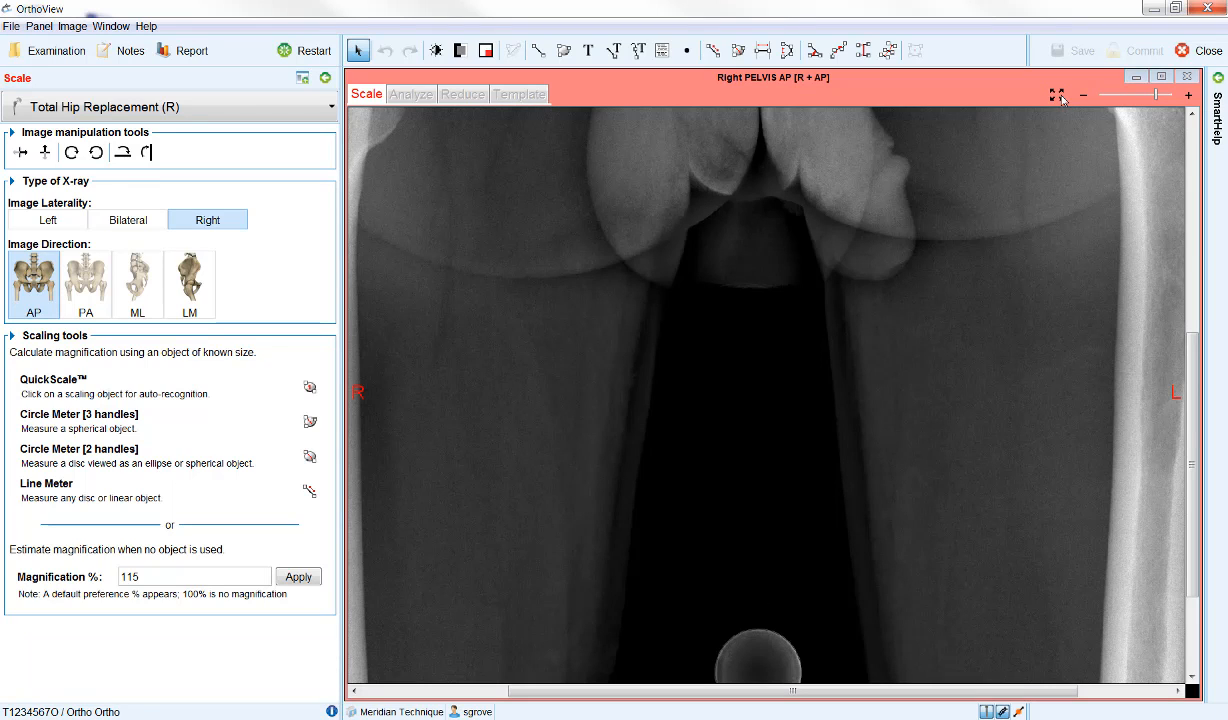
pyautogui.click(1057, 95)
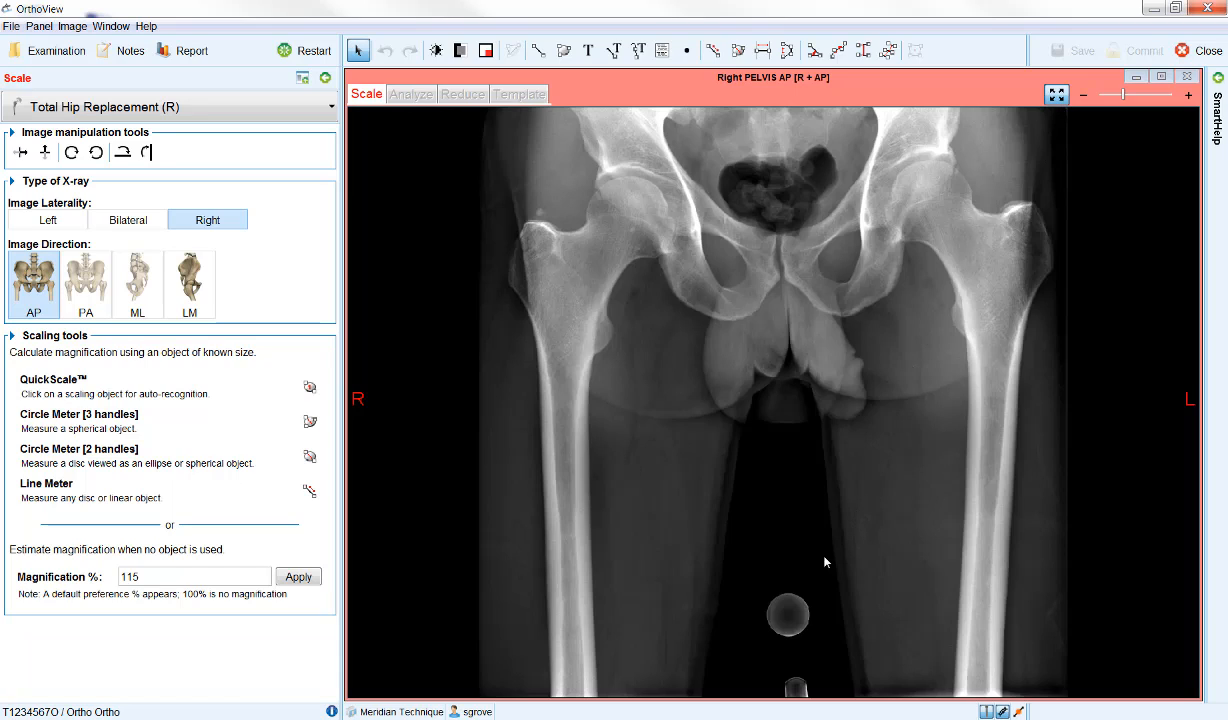
# Place a magnifying window over the round scaling marker, centre it on the ball and increase its magnification.
pyautogui.click(803, 605)
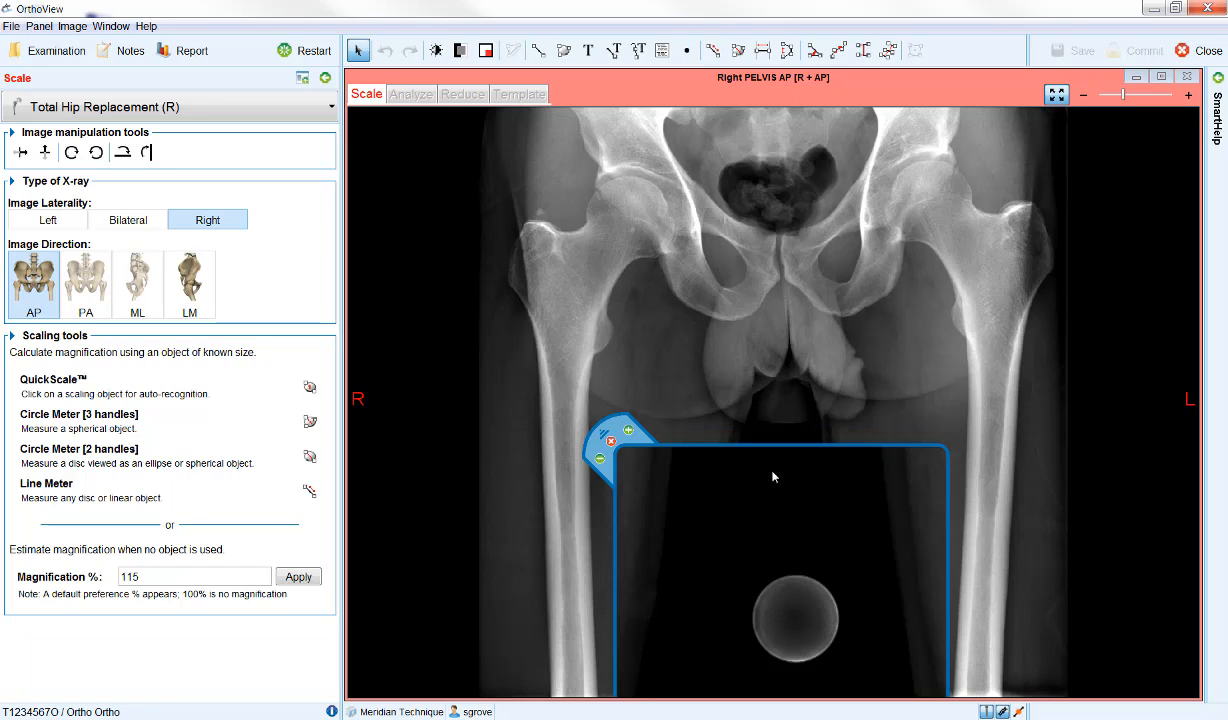
pyautogui.moveTo(762, 446)
pyautogui.mouseDown()
pyautogui.moveTo(684, 350)
pyautogui.moveTo(570, 168)
pyautogui.moveTo(566, 138)
pyautogui.moveTo(966, 143)
pyautogui.moveTo(930, 205)
pyautogui.moveTo(703, 339)
pyautogui.moveTo(766, 426)
pyautogui.moveTo(767, 453)
pyautogui.moveTo(782, 457)
pyautogui.mouseUp()
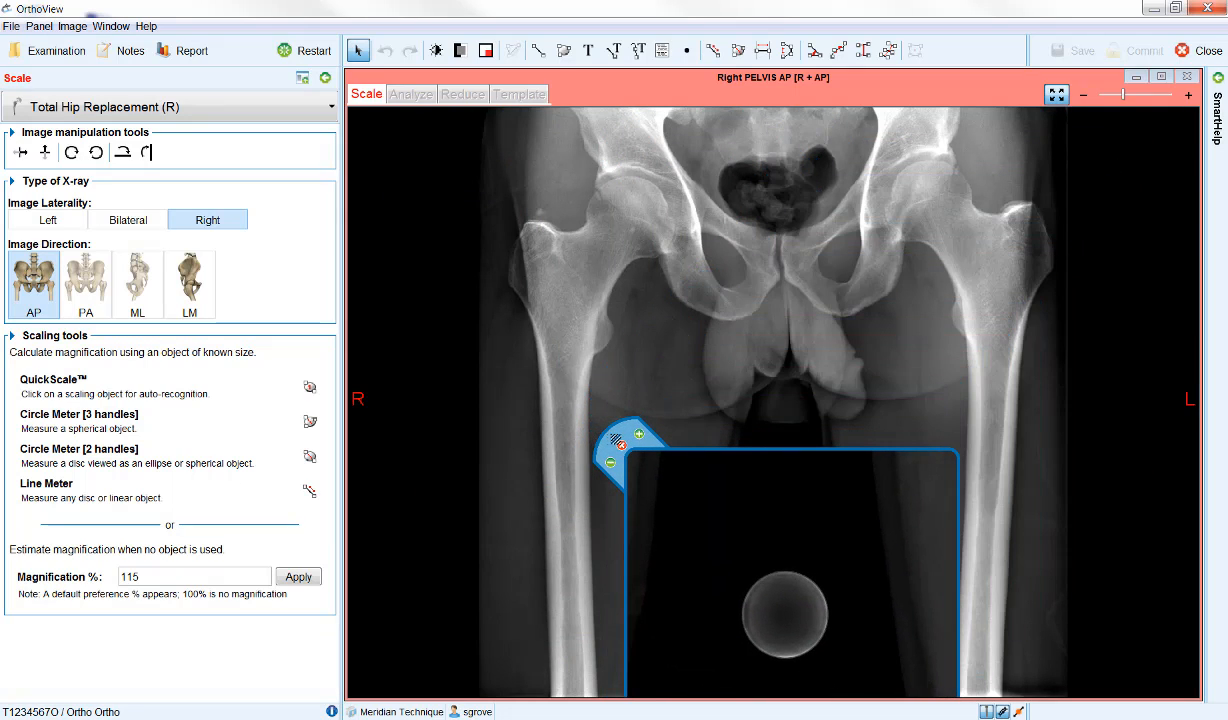
pyautogui.moveTo(616, 438)
pyautogui.mouseDown()
pyautogui.moveTo(500, 338)
pyautogui.moveTo(555, 425)
pyautogui.moveTo(627, 428)
pyautogui.mouseUp()
pyautogui.click(640, 437)
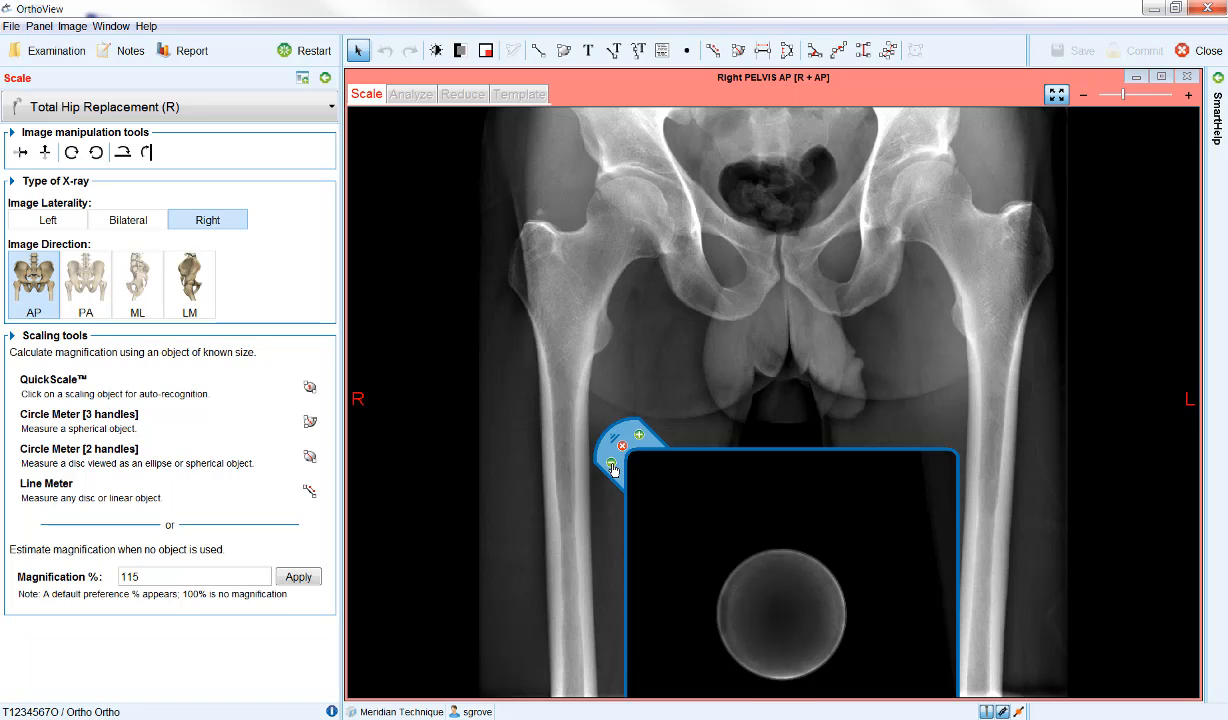
pyautogui.click(612, 464)
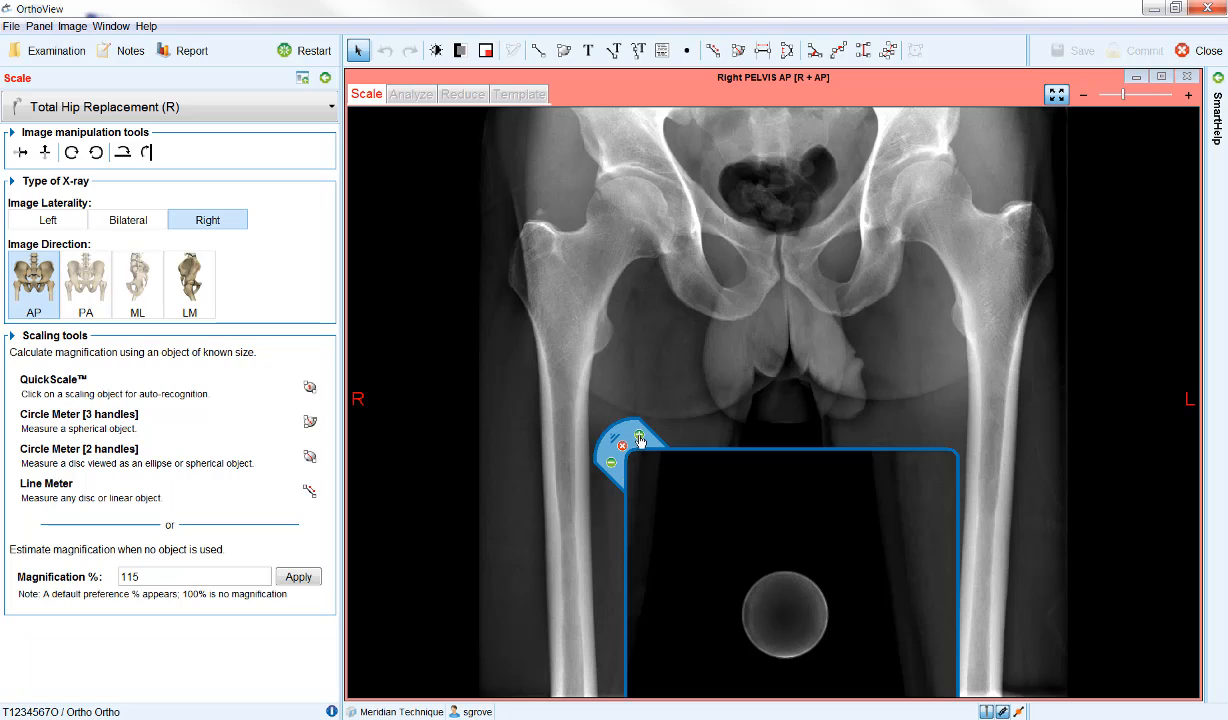
pyautogui.click(640, 437)
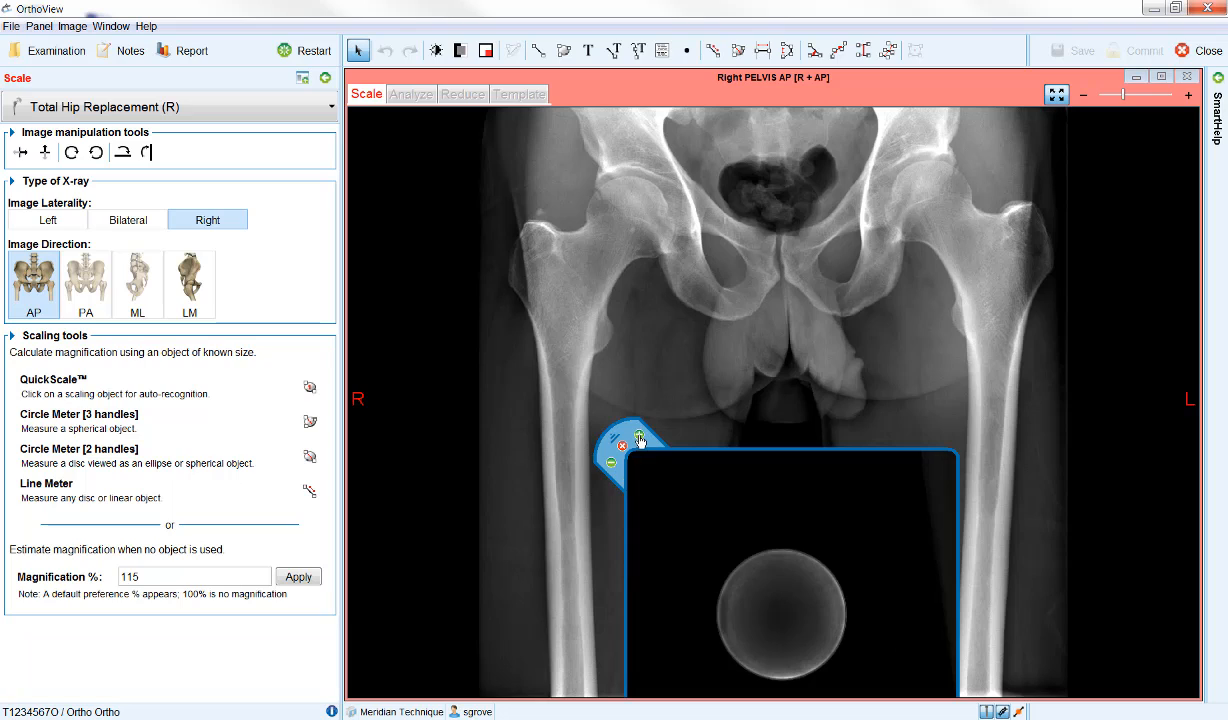
# Draw a Circle Meter [3 handles] around the magnified scaling ball and fit its three handles to the ball's outline.
pyautogui.click(185, 430)
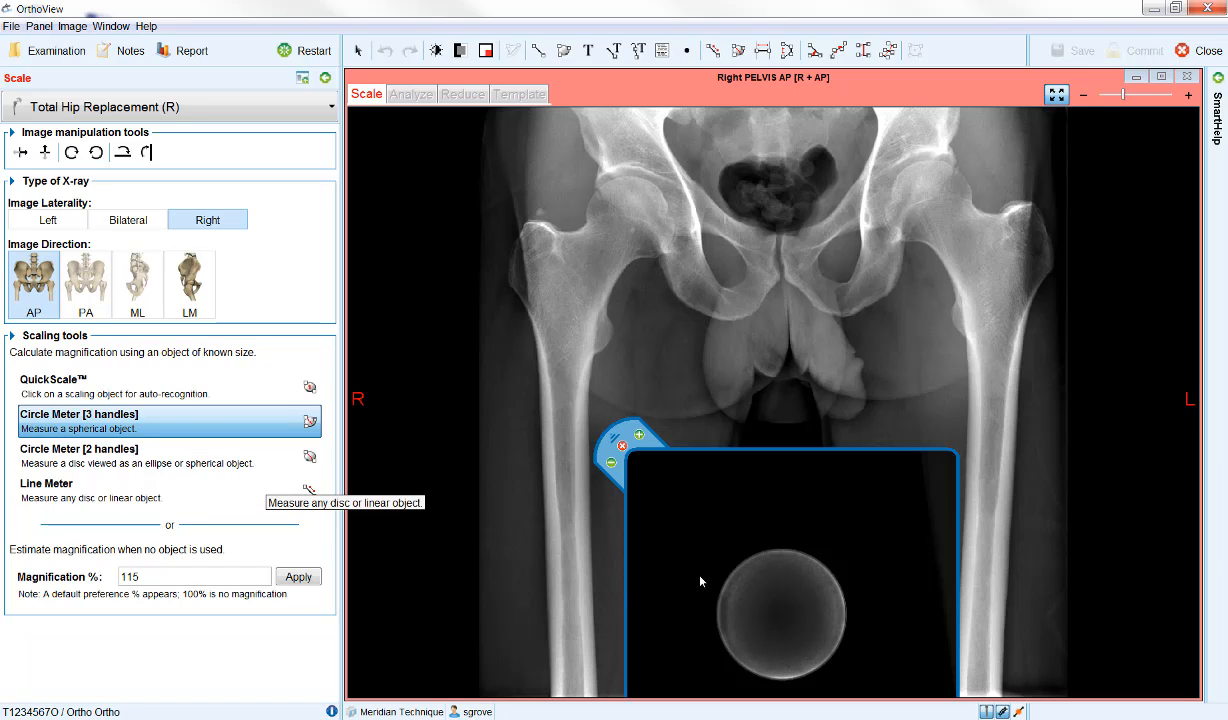
pyautogui.moveTo(665, 551); pyautogui.dragTo(896, 626)
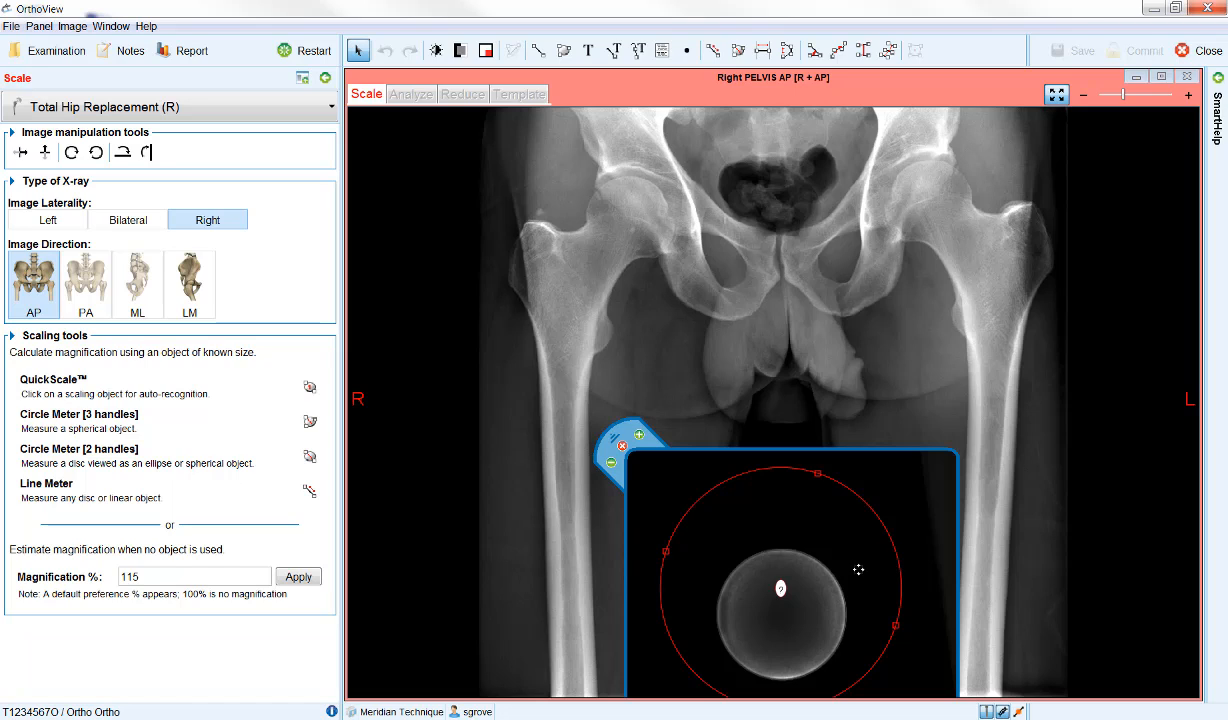
pyautogui.moveTo(871, 602); pyautogui.dragTo(826, 661)
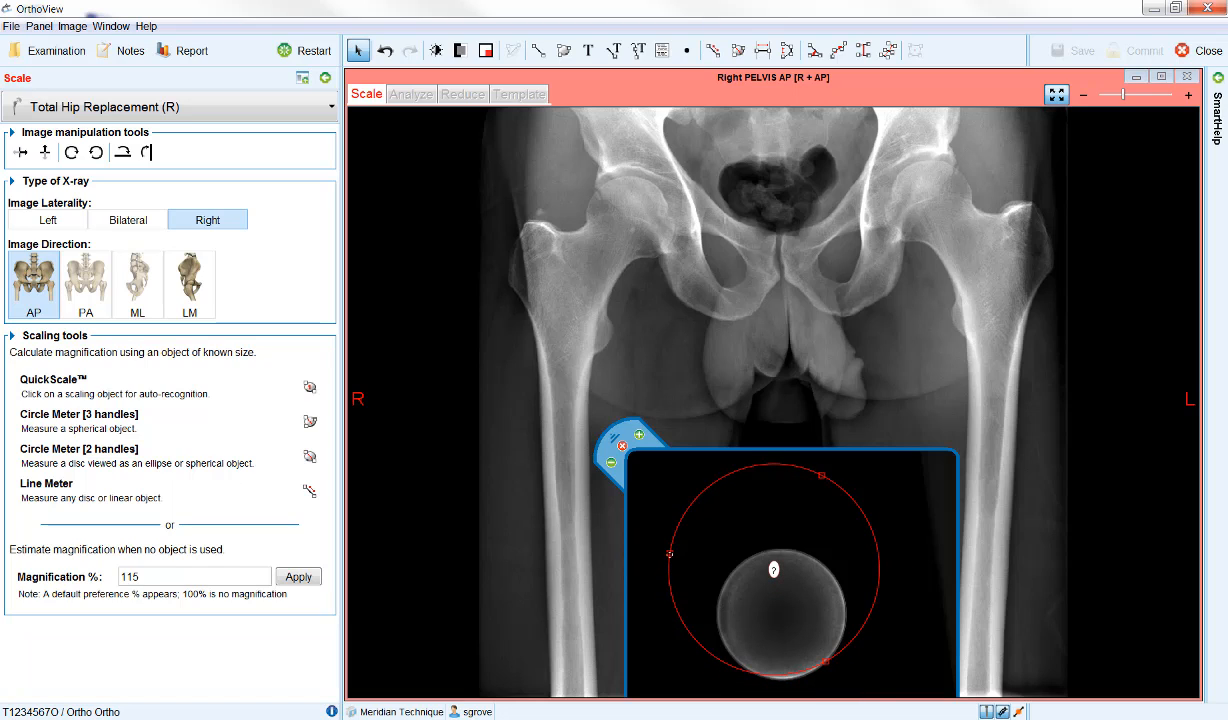
pyautogui.moveTo(669, 553); pyautogui.dragTo(718, 634)
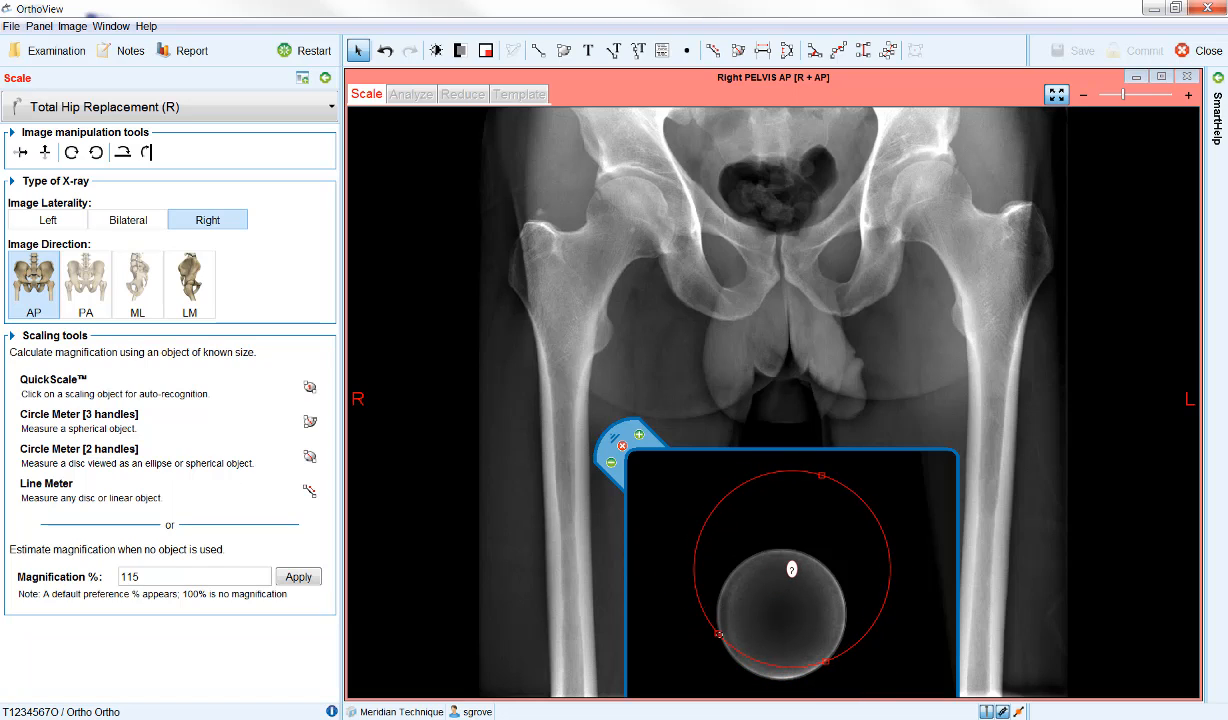
pyautogui.moveTo(821, 476); pyautogui.dragTo(801, 551)
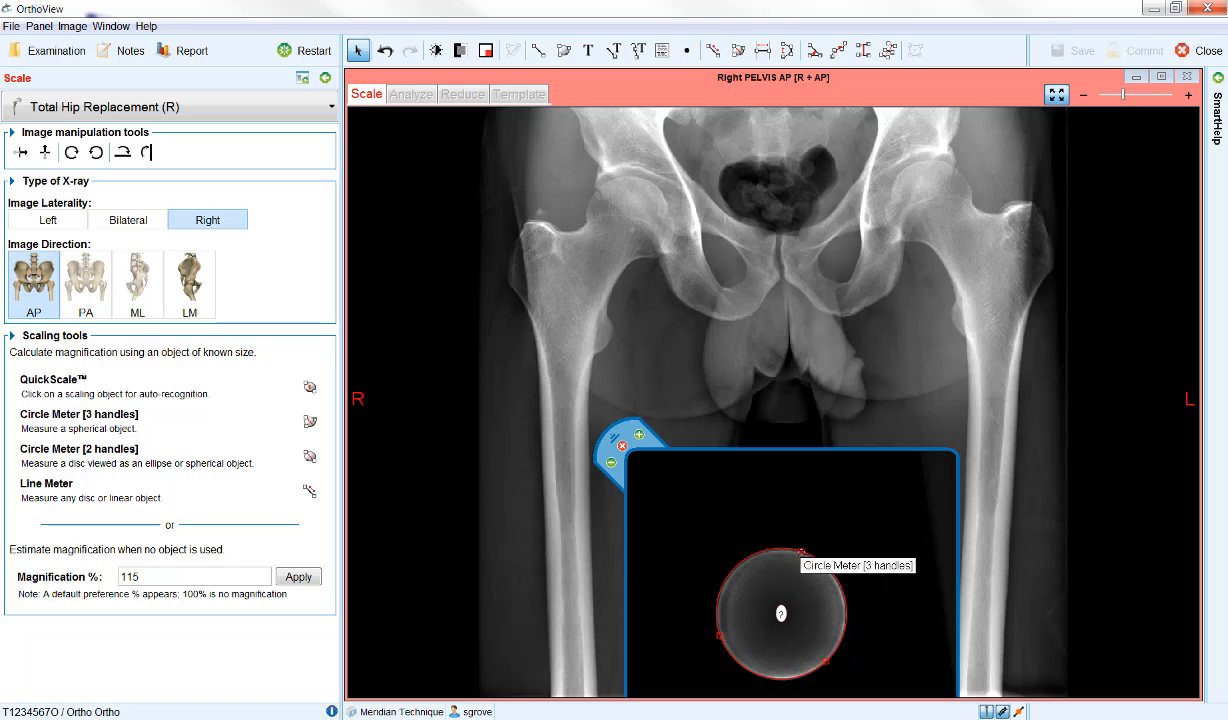
# Open the size entry for the circle fitted to the scaling ball.
pyautogui.click(782, 614)
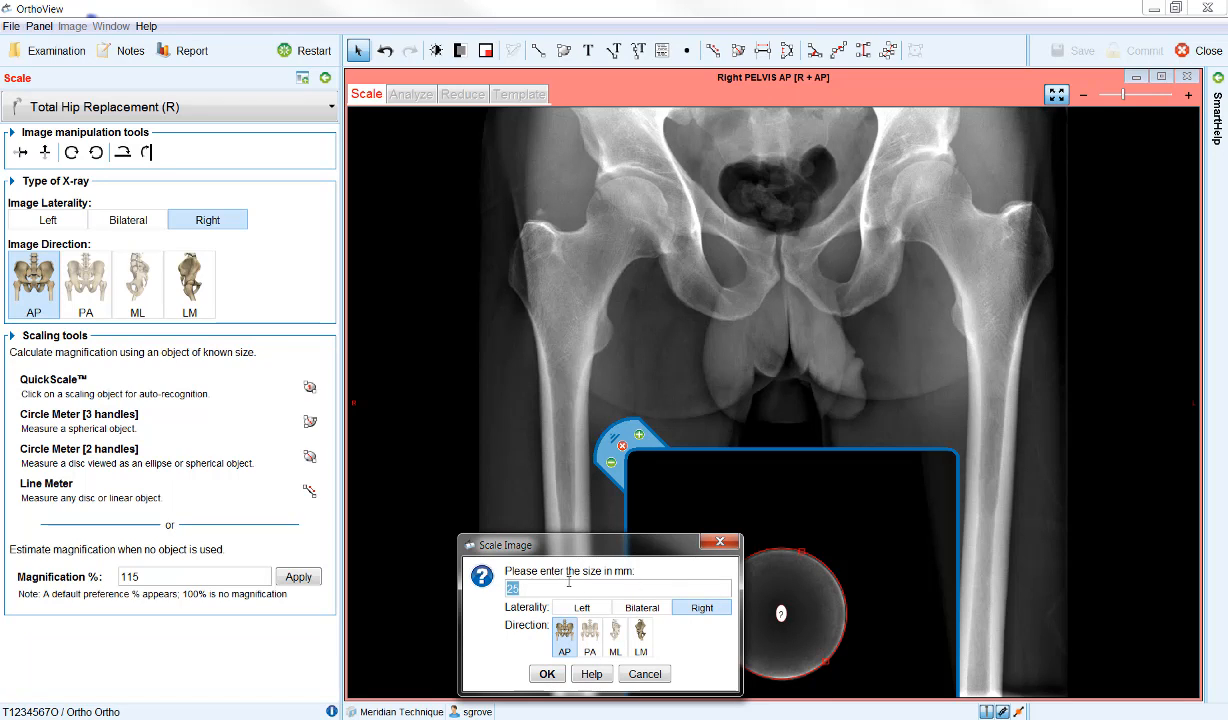